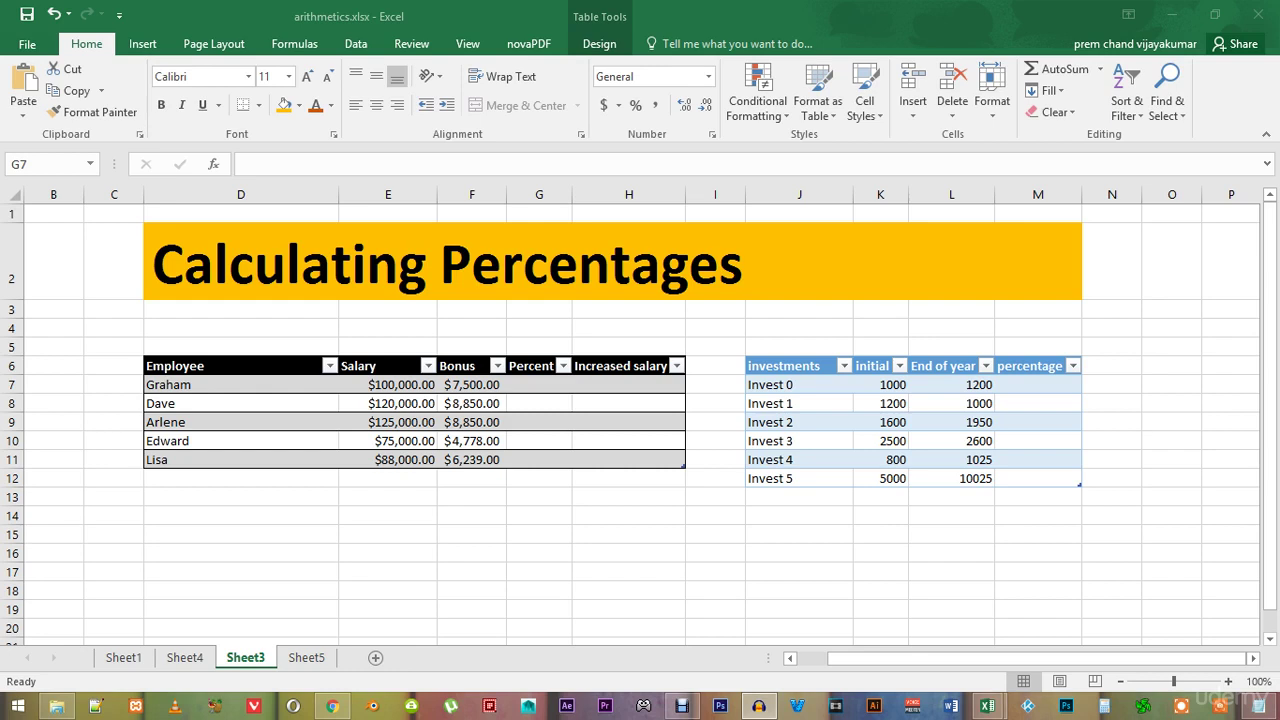
click(530, 358)
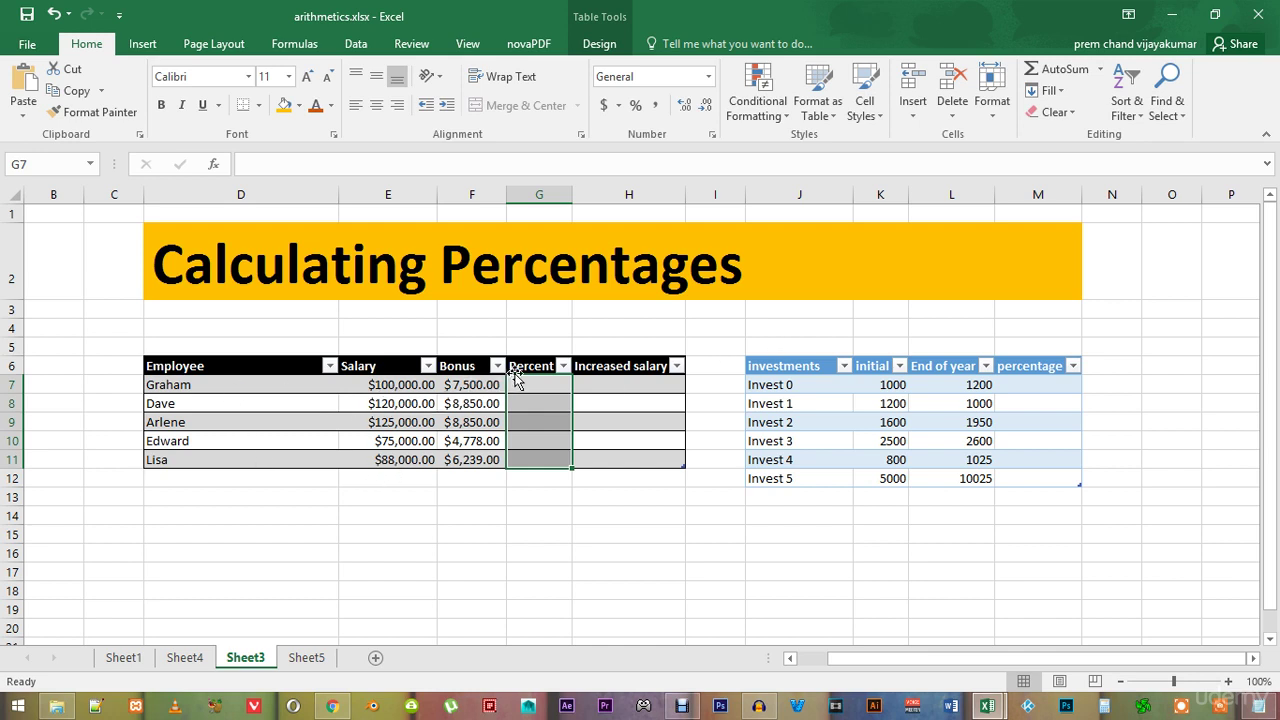
click(590, 385)
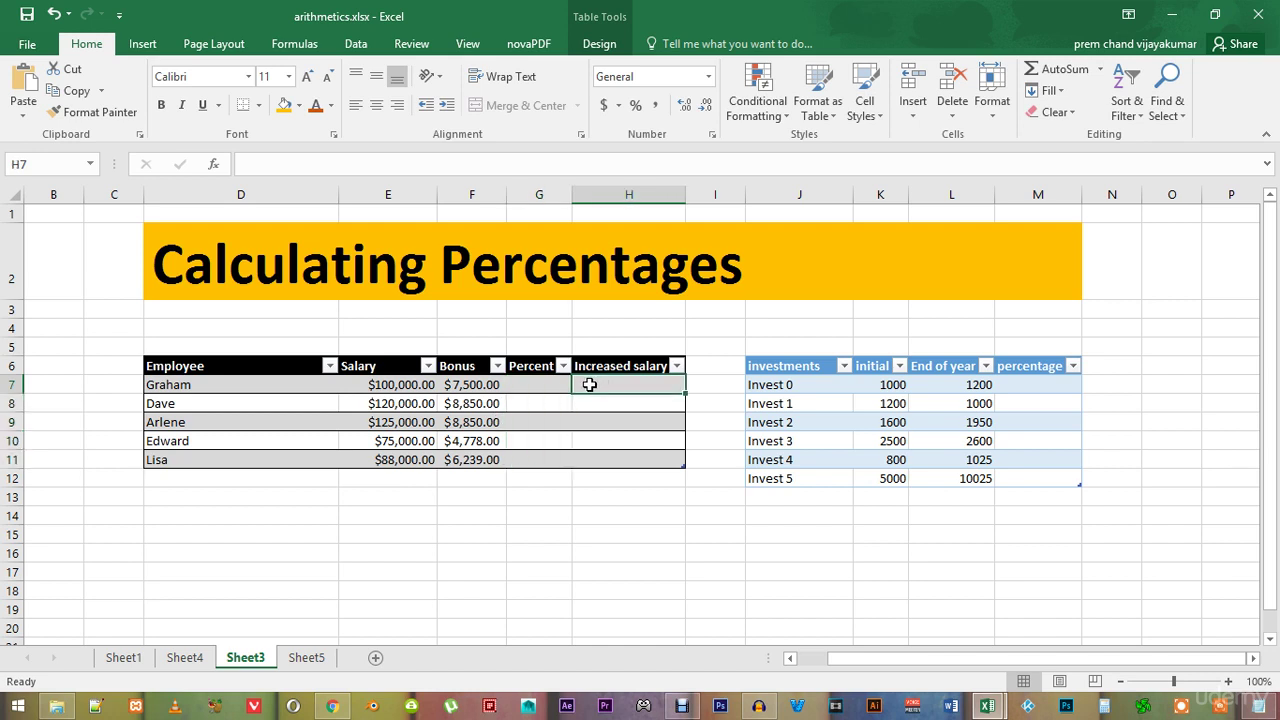
click(540, 386)
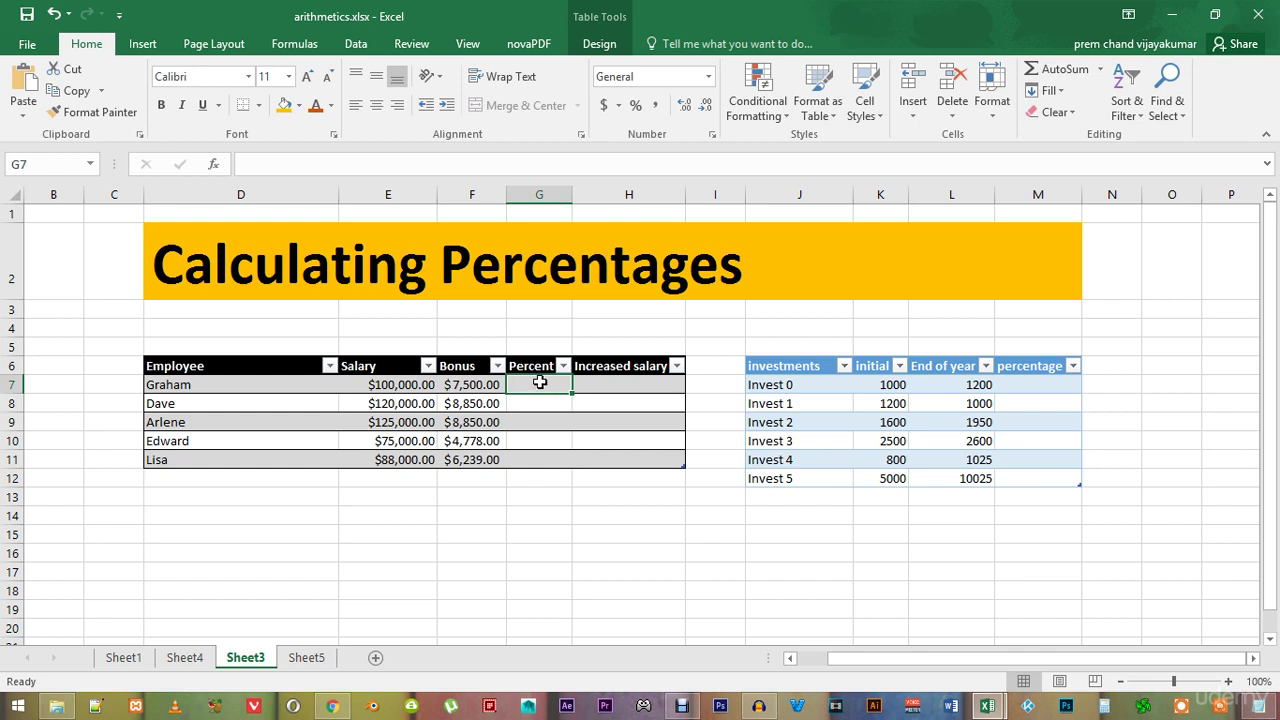
text(=)
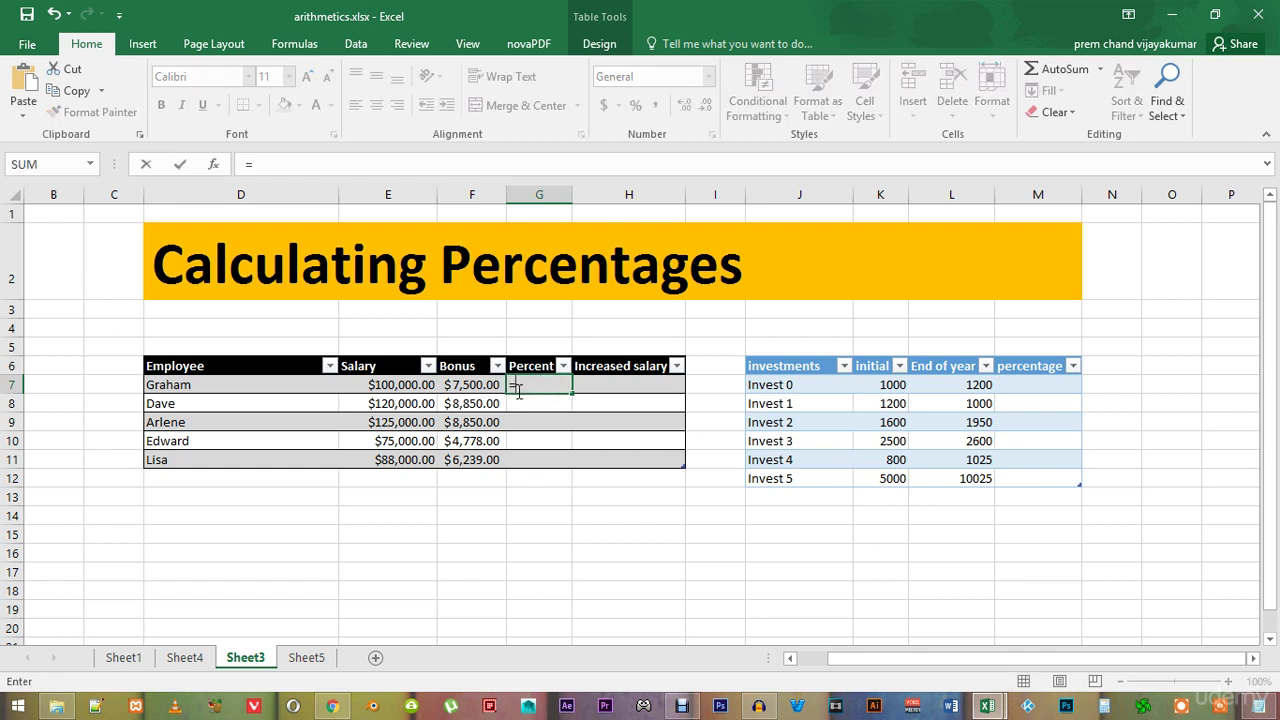
click(469, 389)
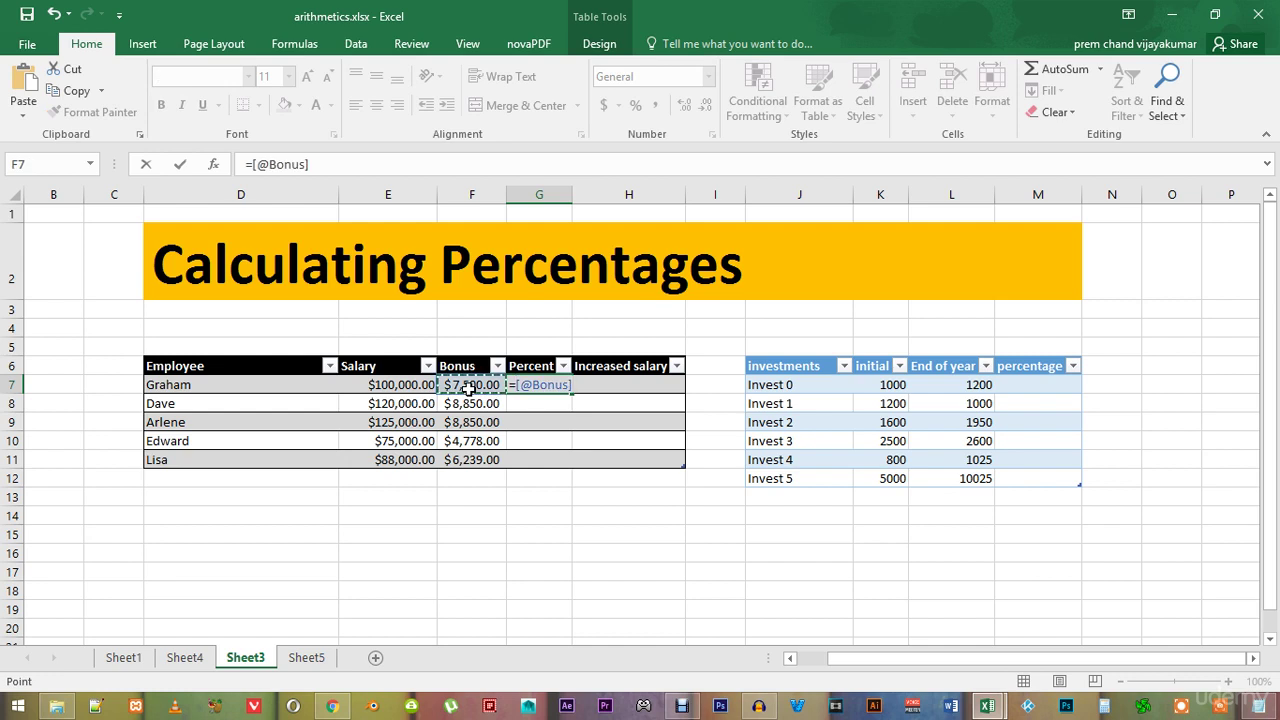
text(/)
click(400, 385)
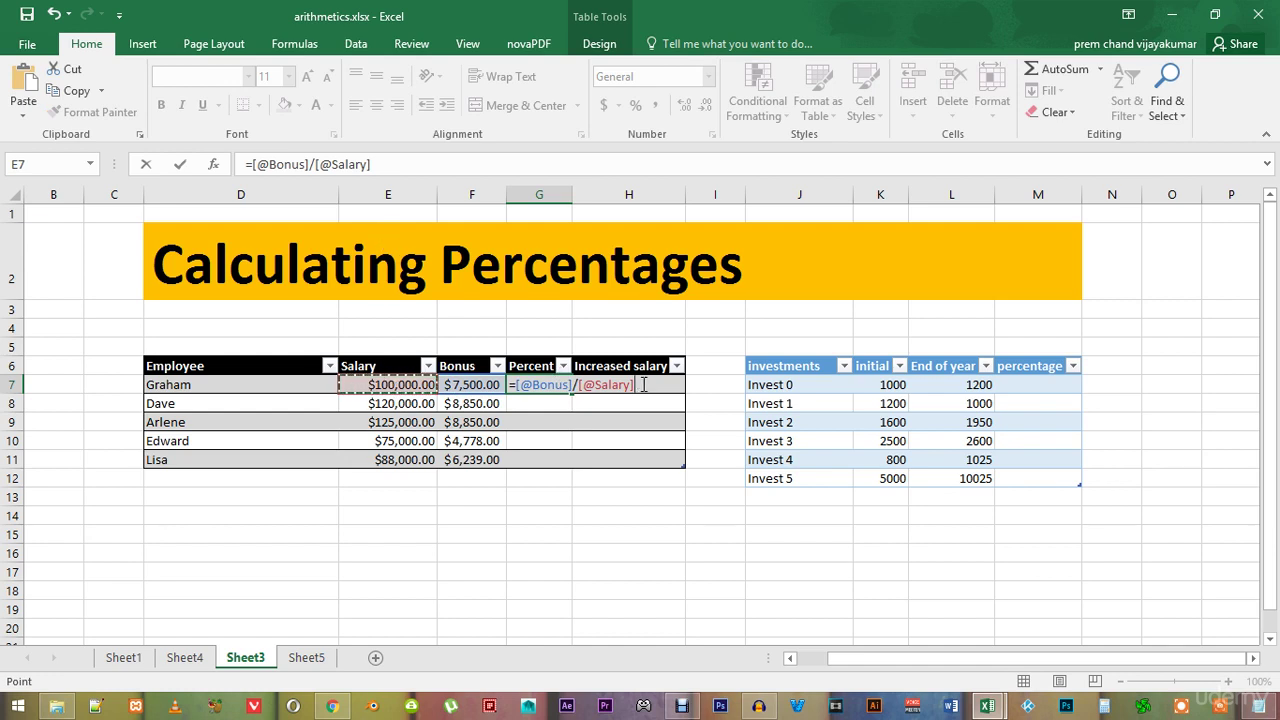
key(Return)
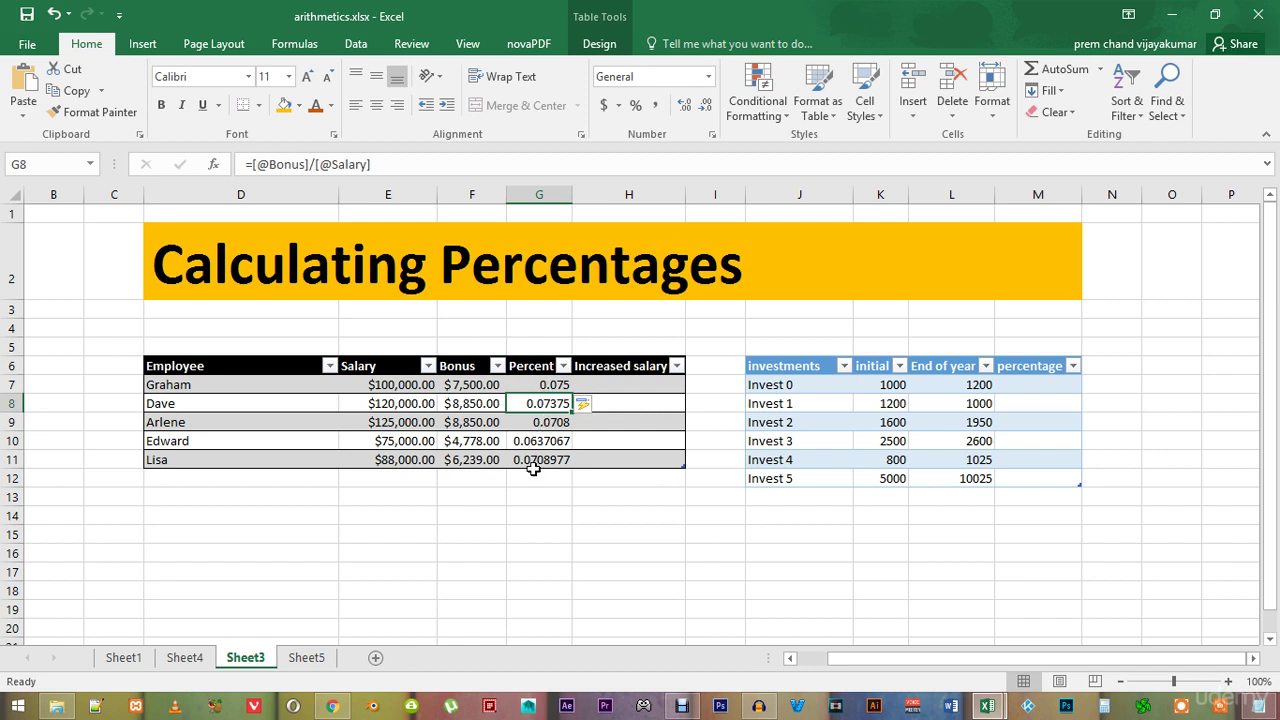
Step: Format the Percent values in G7:G11 as percentages with two decimal places
drag(546, 386, 543, 459)
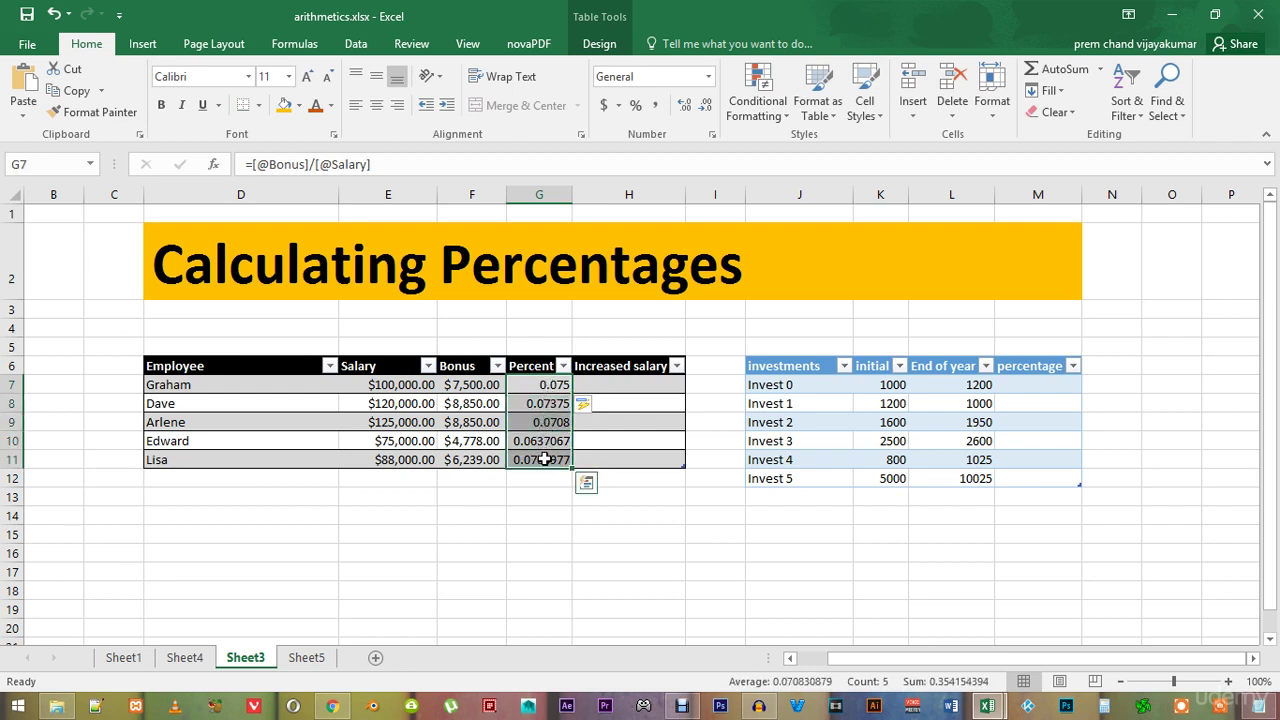
click(709, 78)
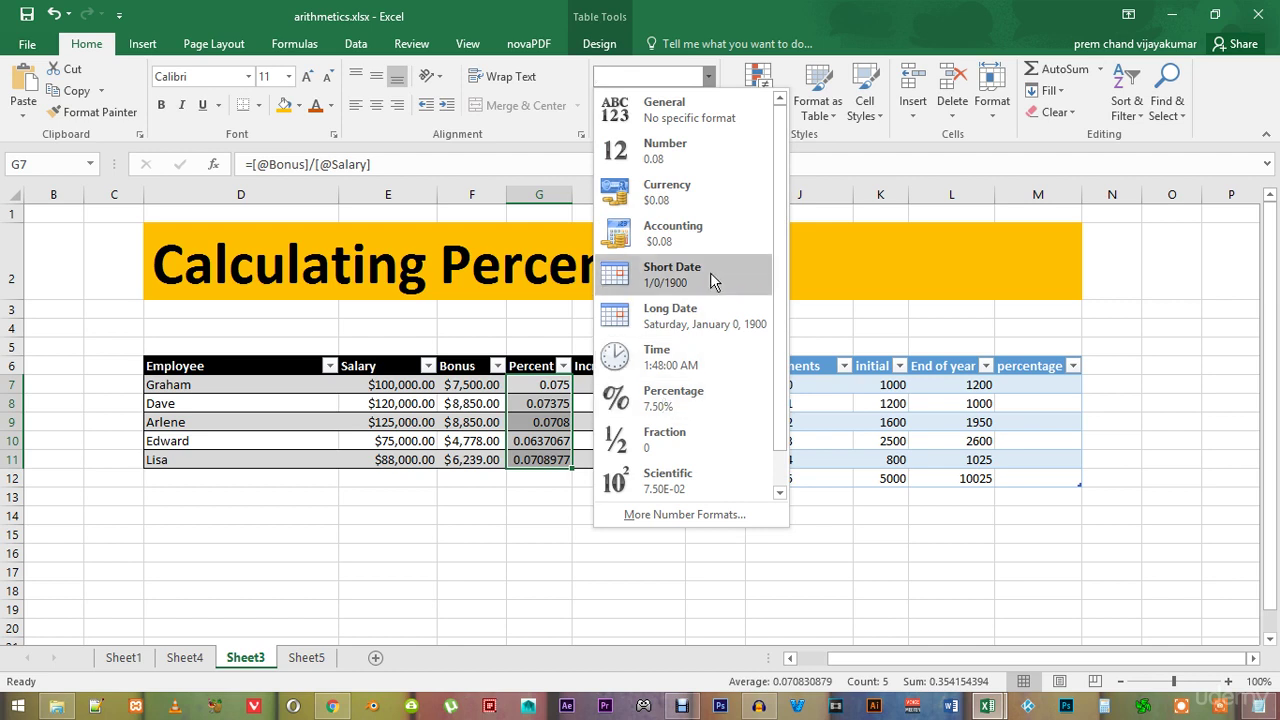
click(708, 77)
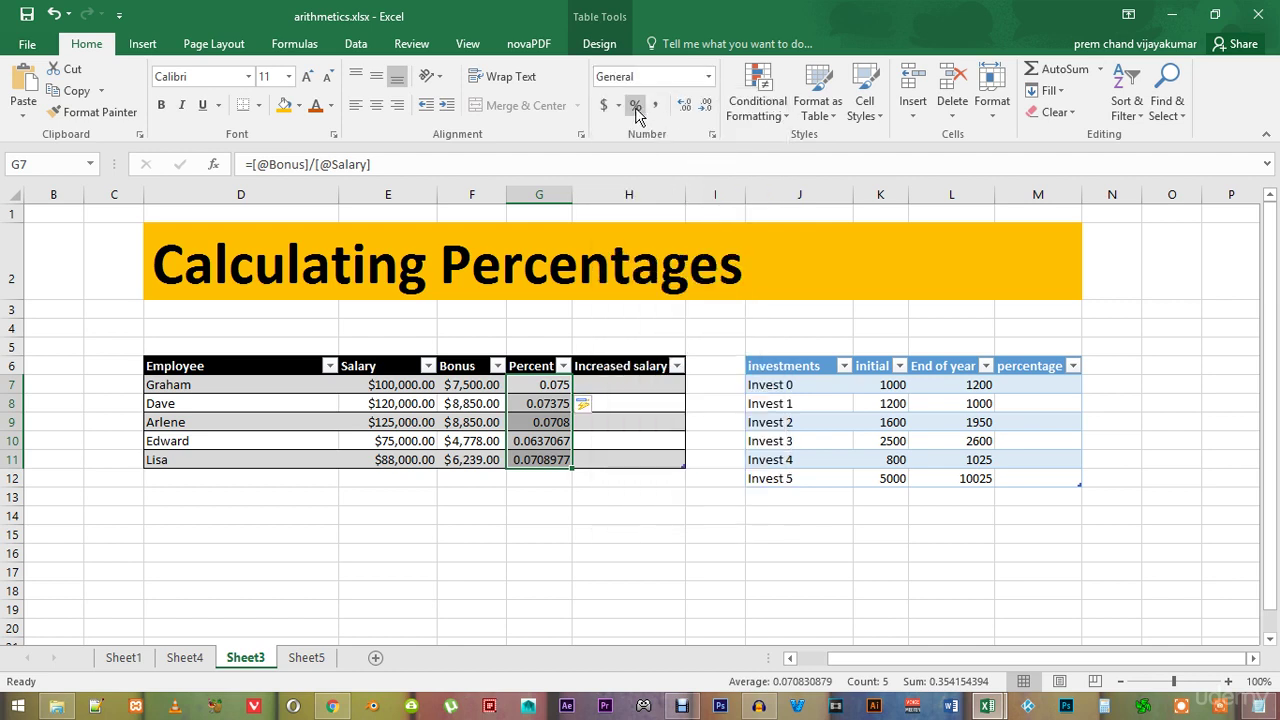
click(635, 105)
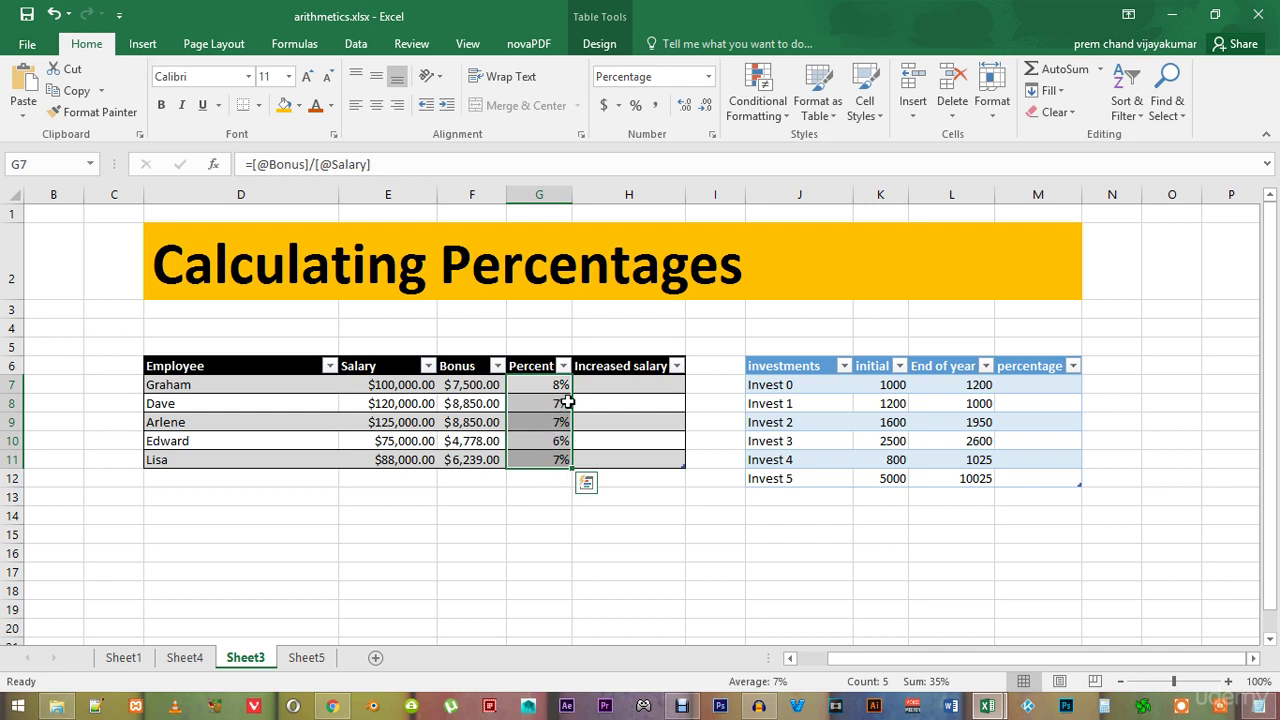
click(684, 106)
click(684, 106)
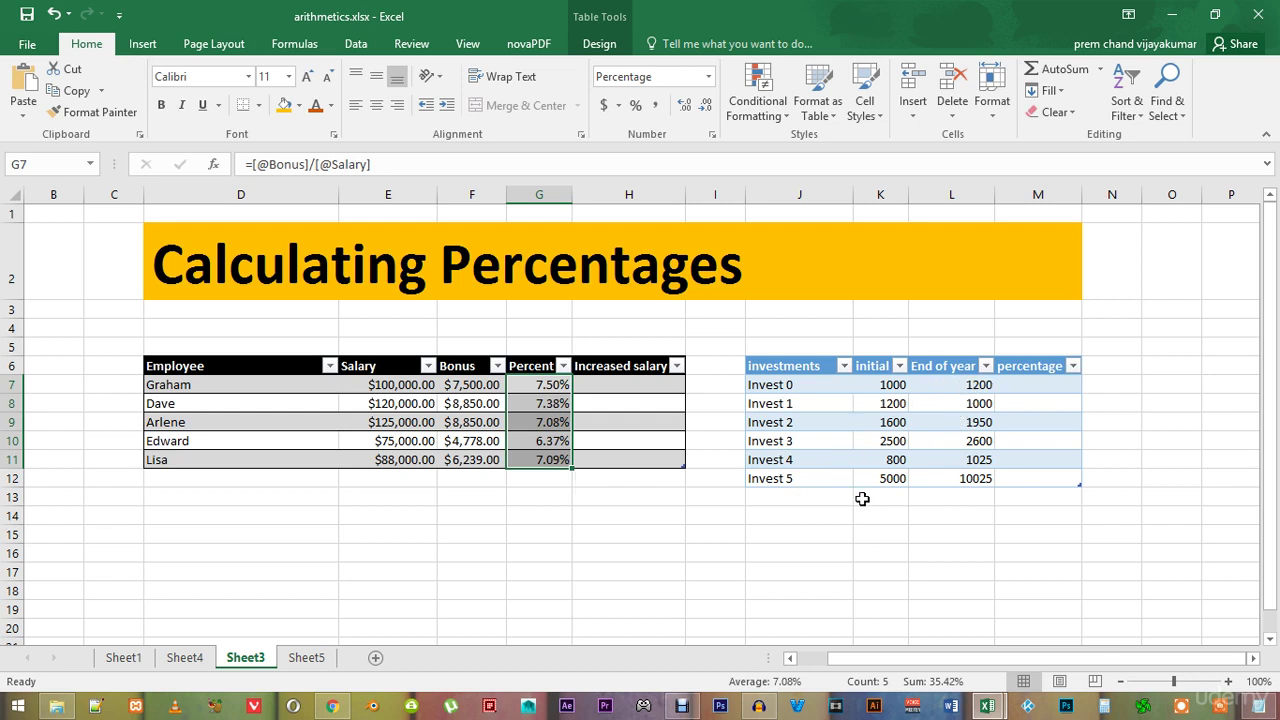
Step: Format the investments table's empty percentage column, M7:M12, as percentages with two decimal places
click(873, 502)
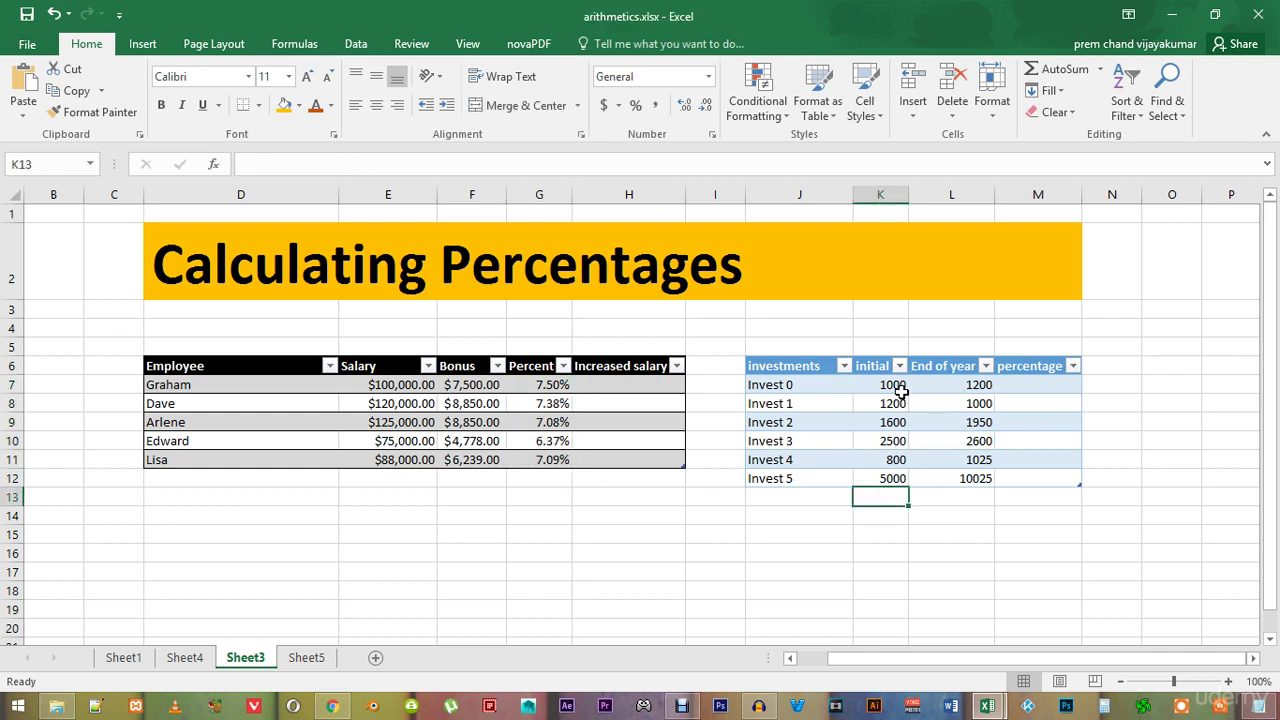
drag(971, 389, 950, 478)
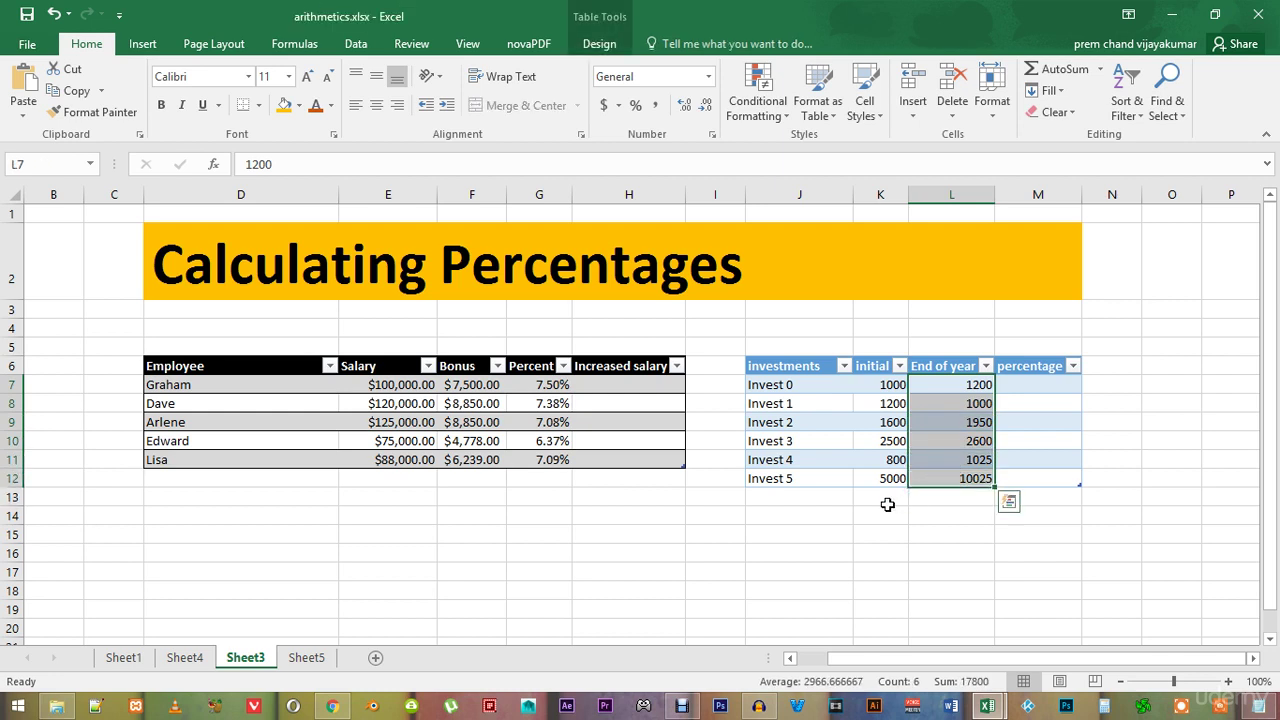
drag(1023, 381, 1043, 485)
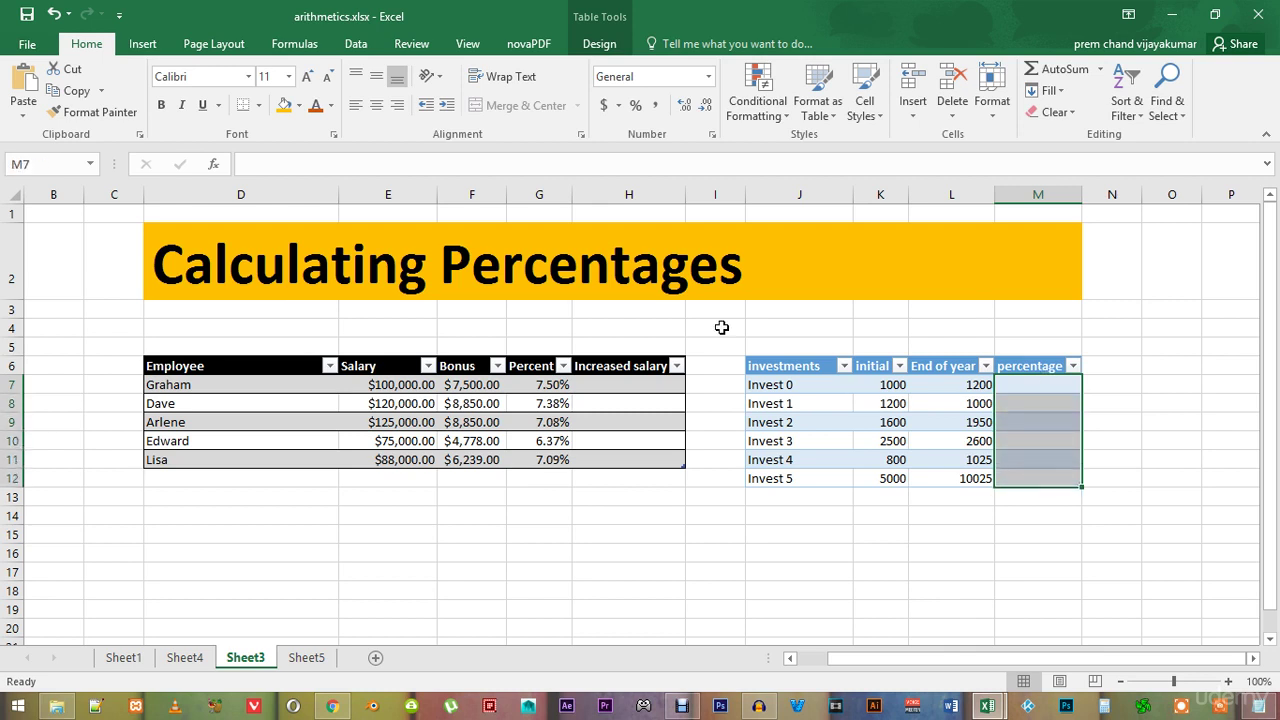
click(636, 106)
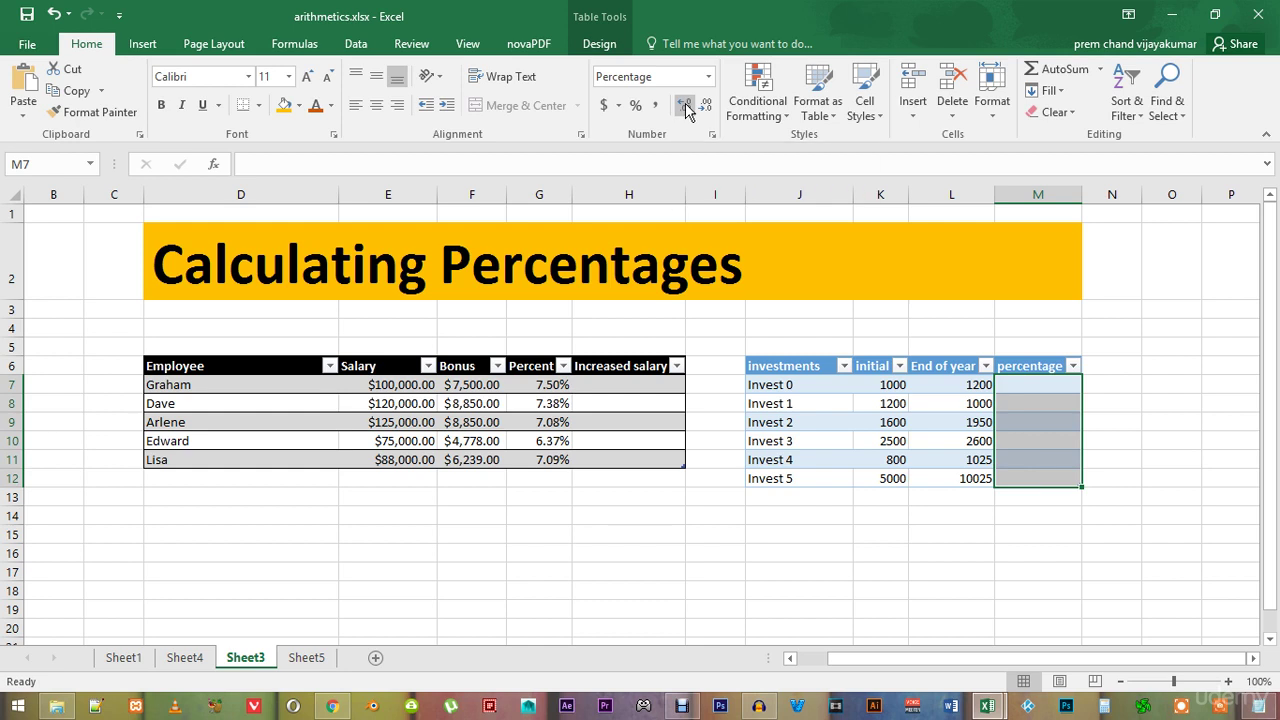
click(683, 106)
click(1038, 385)
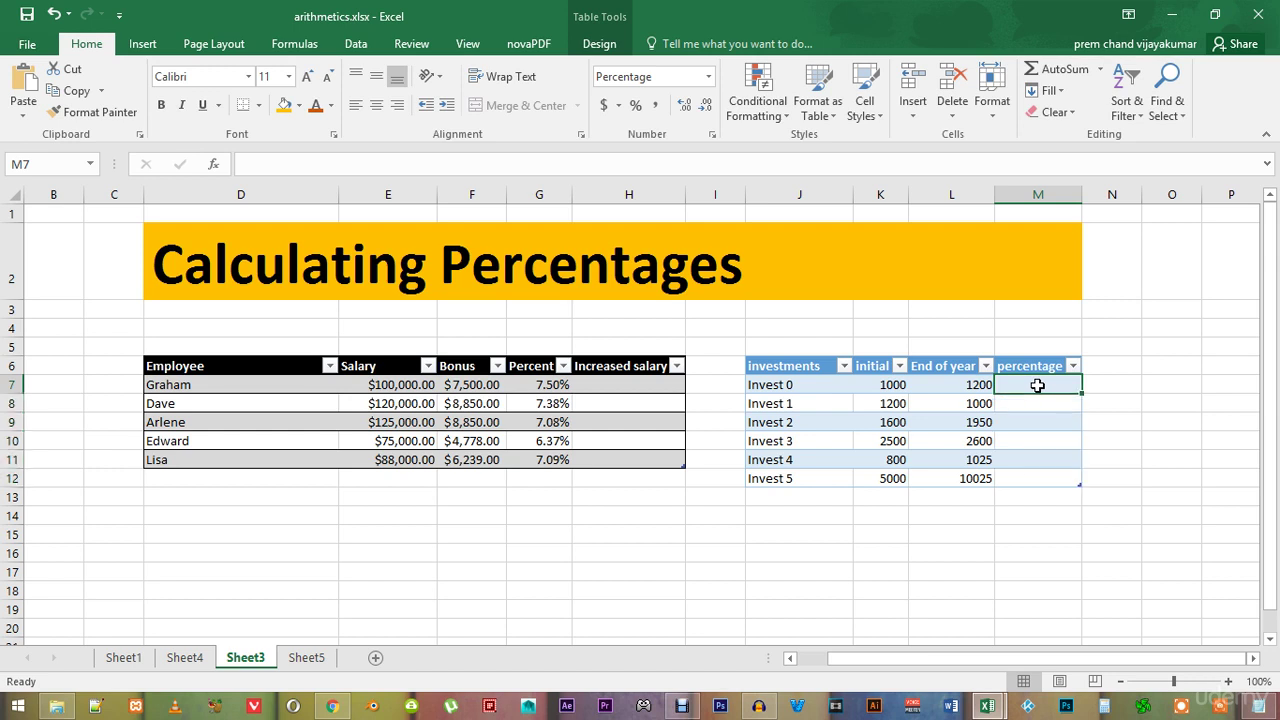
click(968, 385)
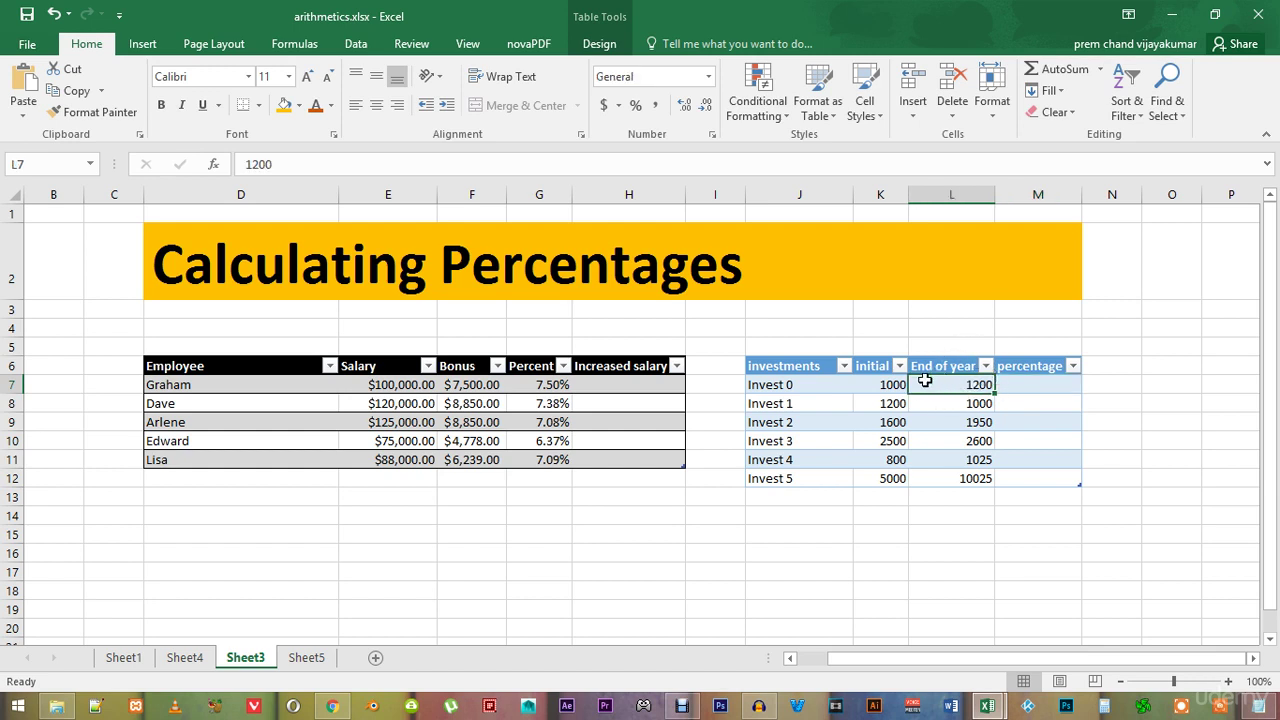
click(884, 386)
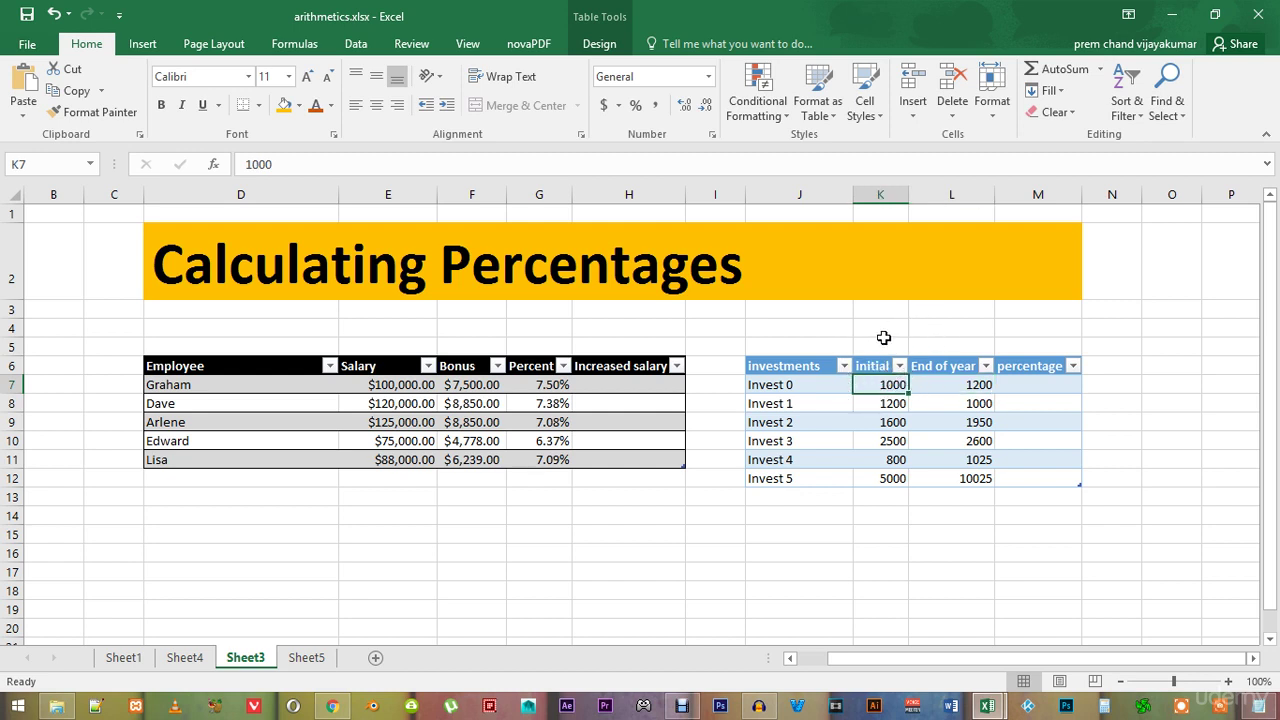
click(1030, 386)
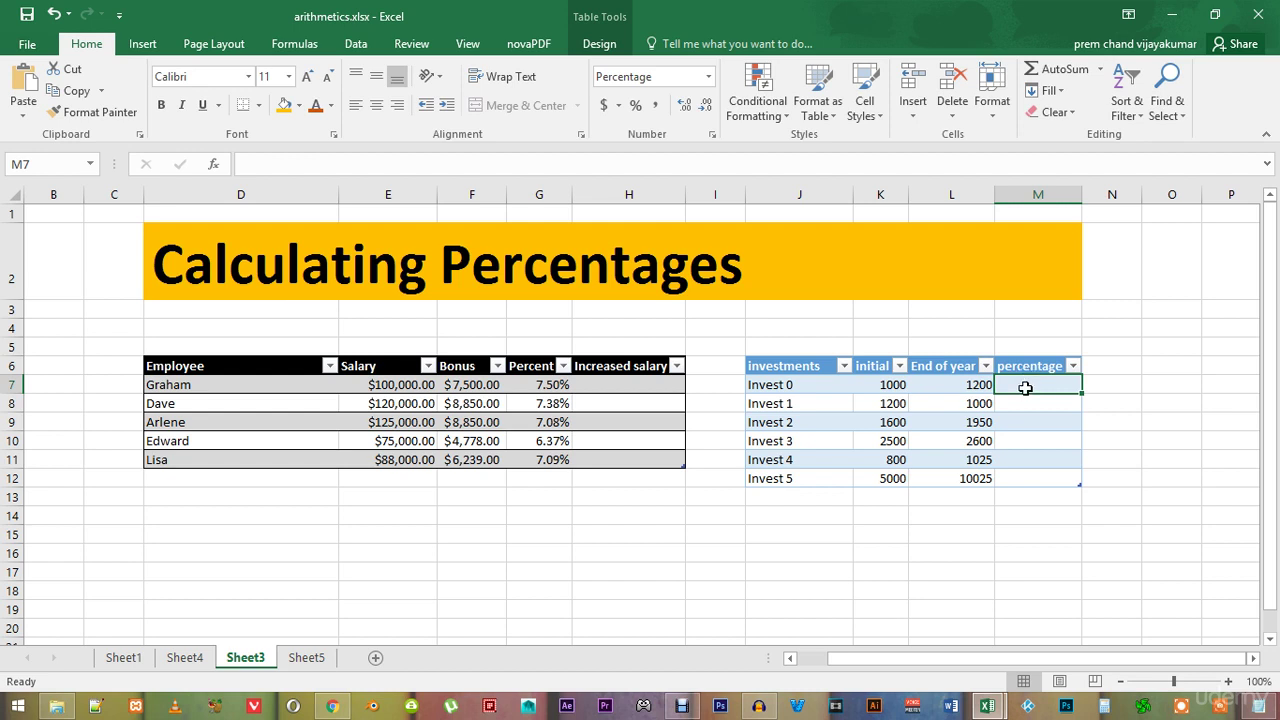
text(=)
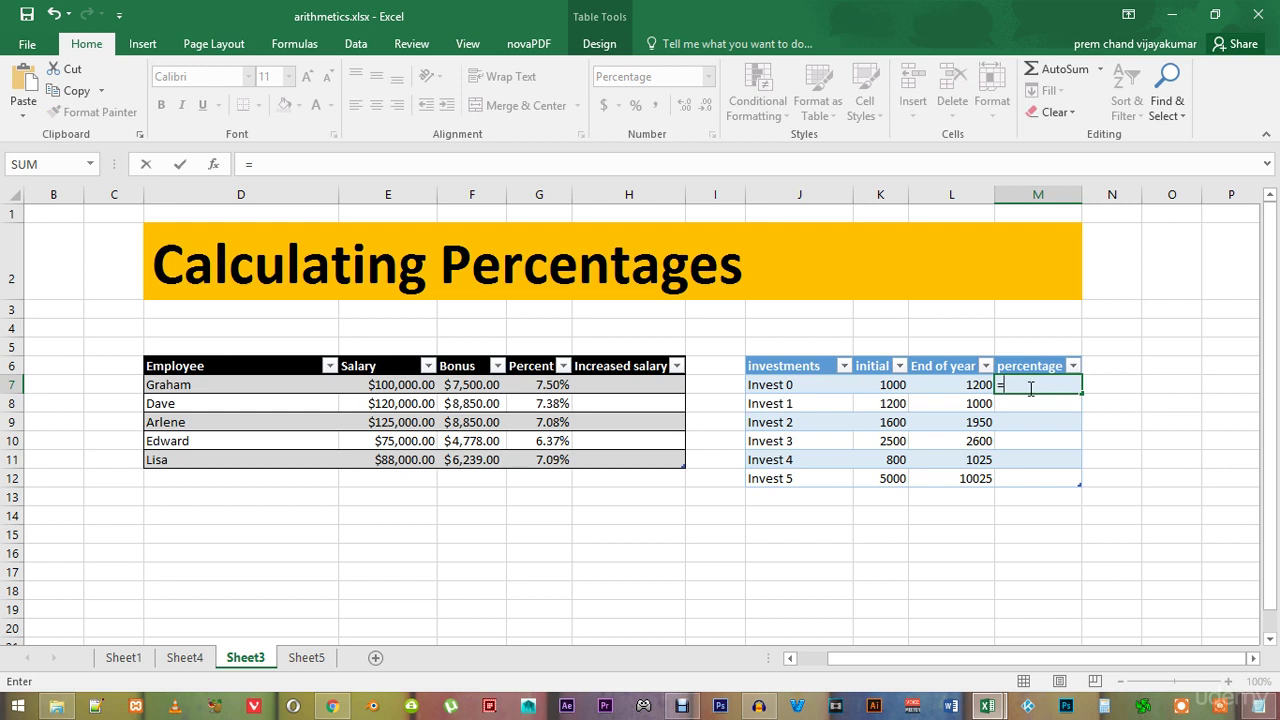
text(()
click(963, 386)
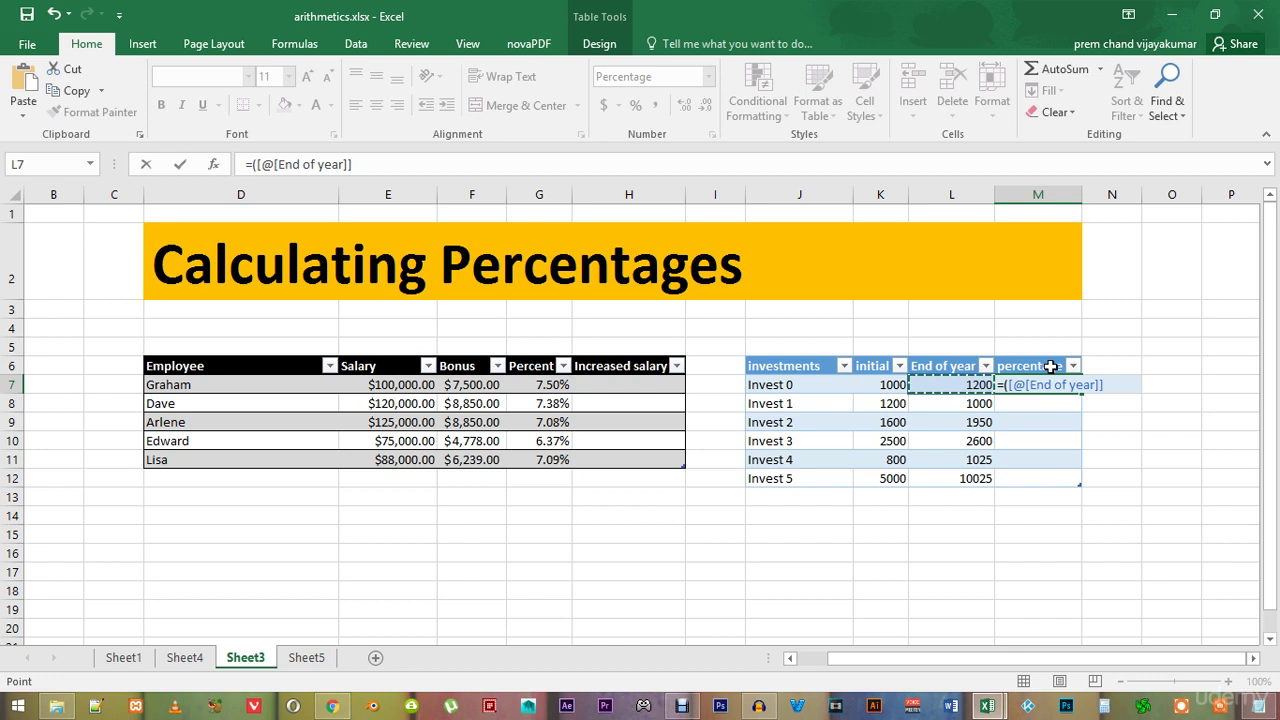
text(-)
click(893, 390)
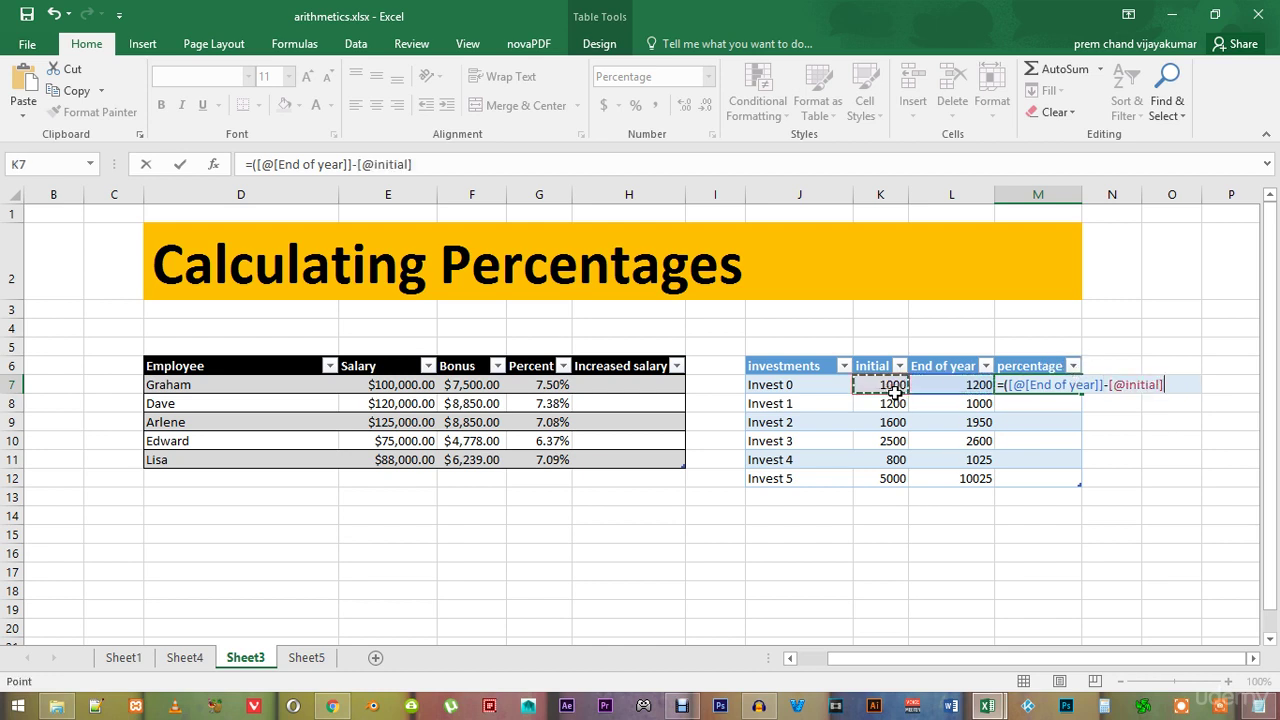
text()/)
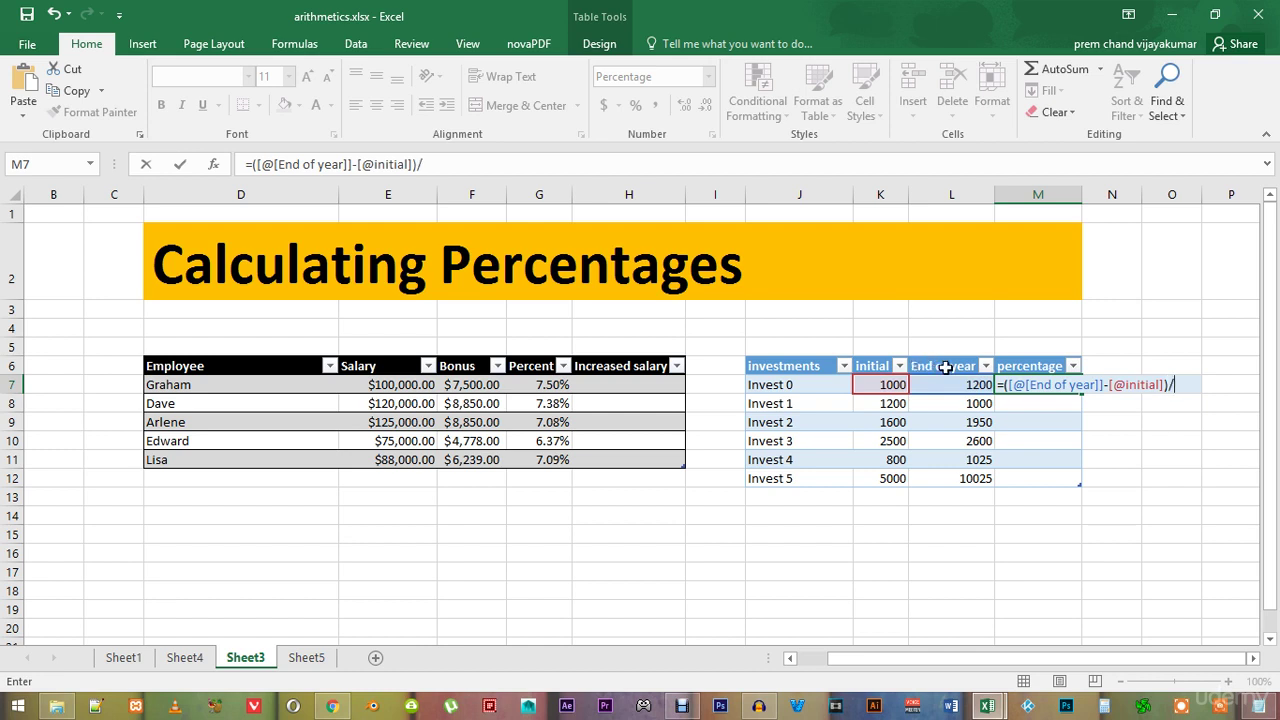
click(893, 386)
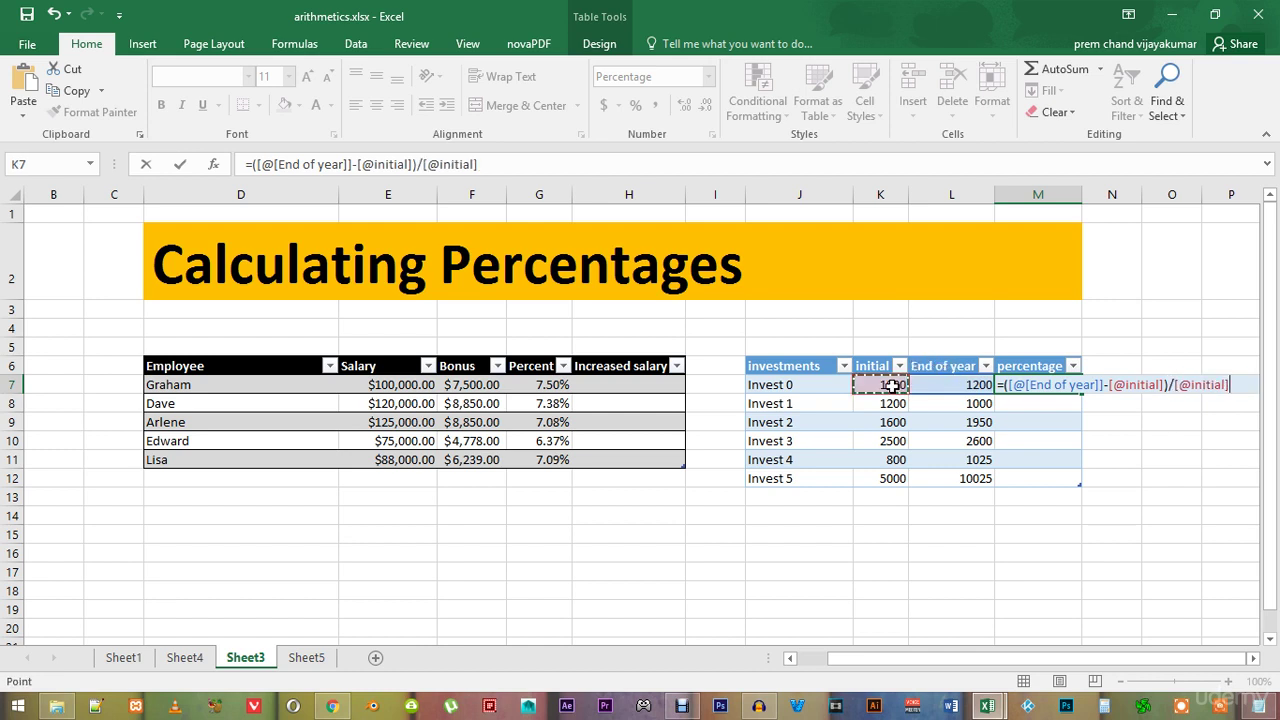
key(Return)
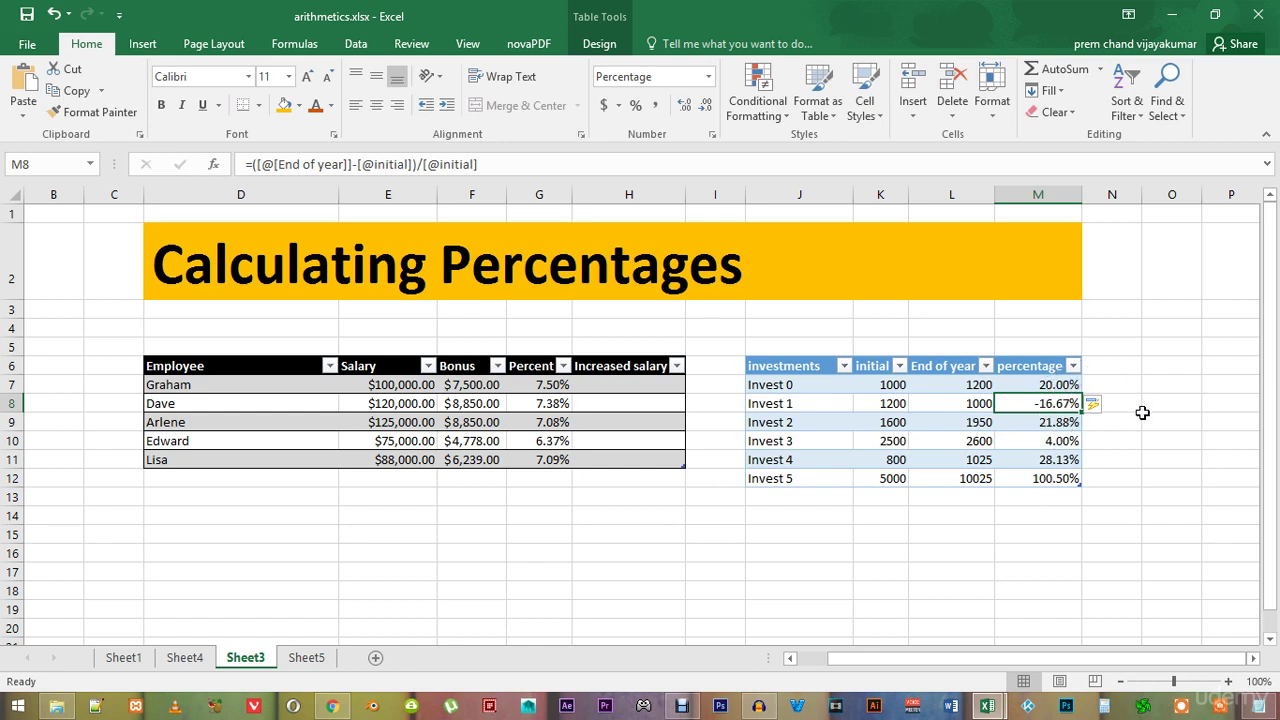
click(1050, 495)
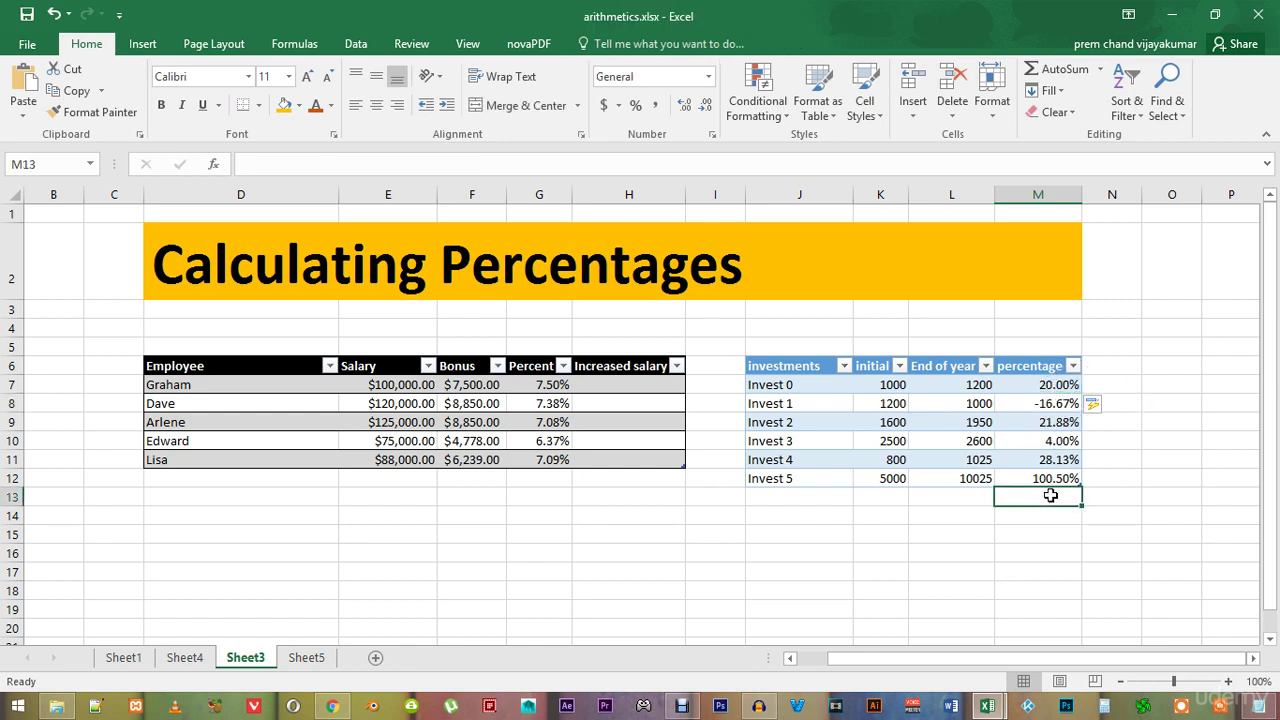